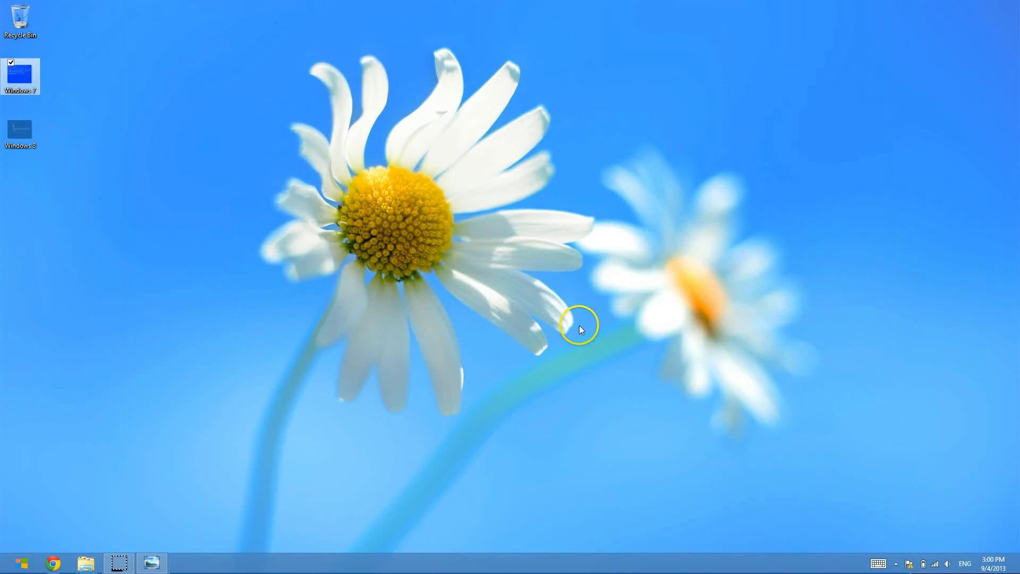
Step: Launch Chrome from the taskbar so it opens on the Google home page
click(55, 561)
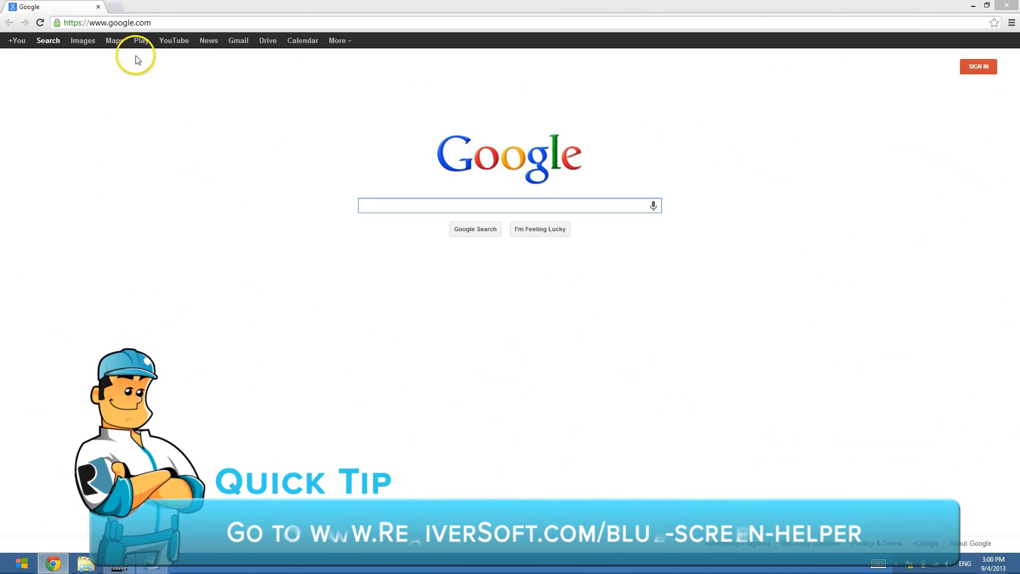
click(161, 22)
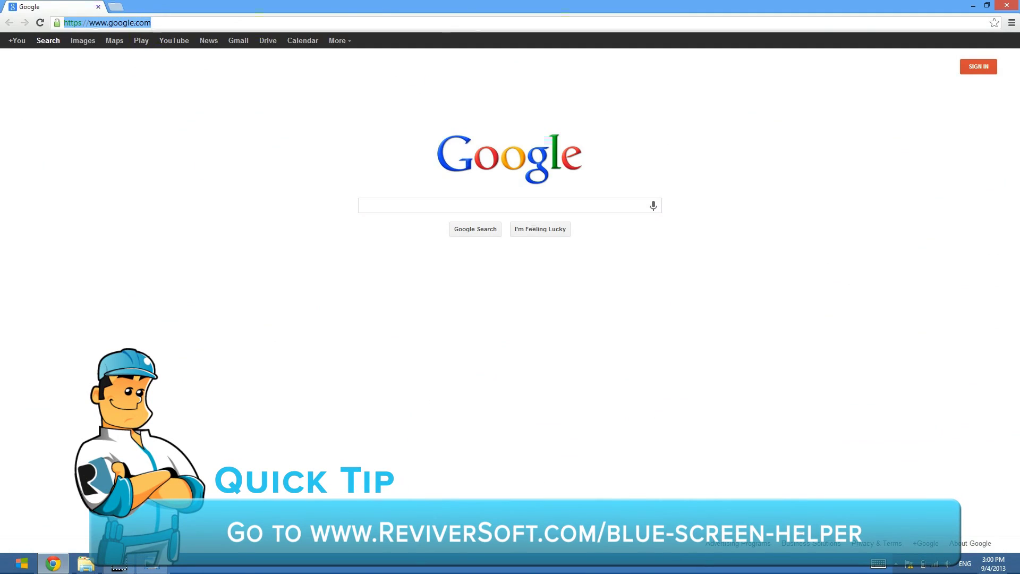
text(www.revi)
key(BackSpace)
key(BackSpace)
key(BackSpace)
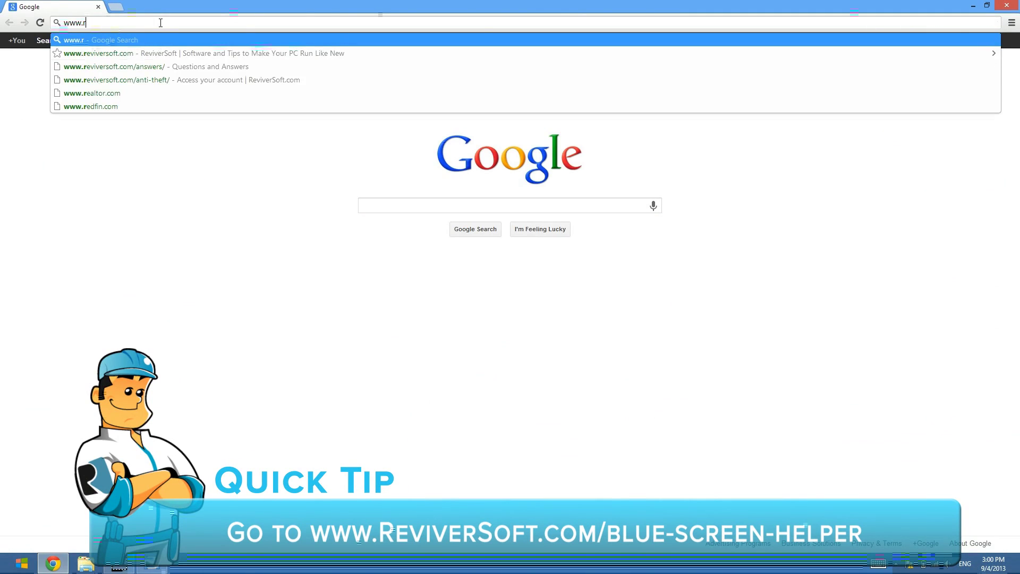
text(eviver)
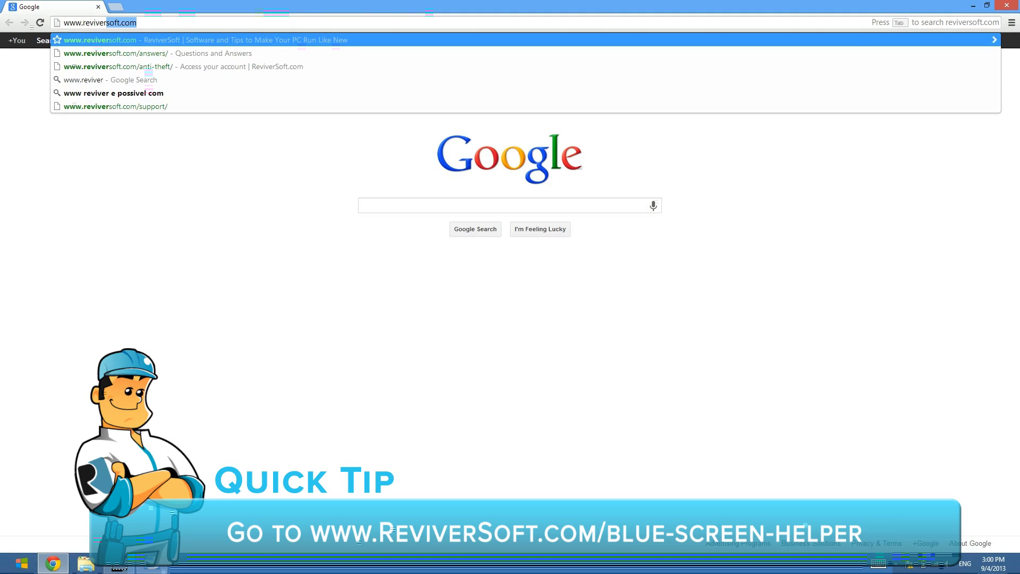
text(soft.com)
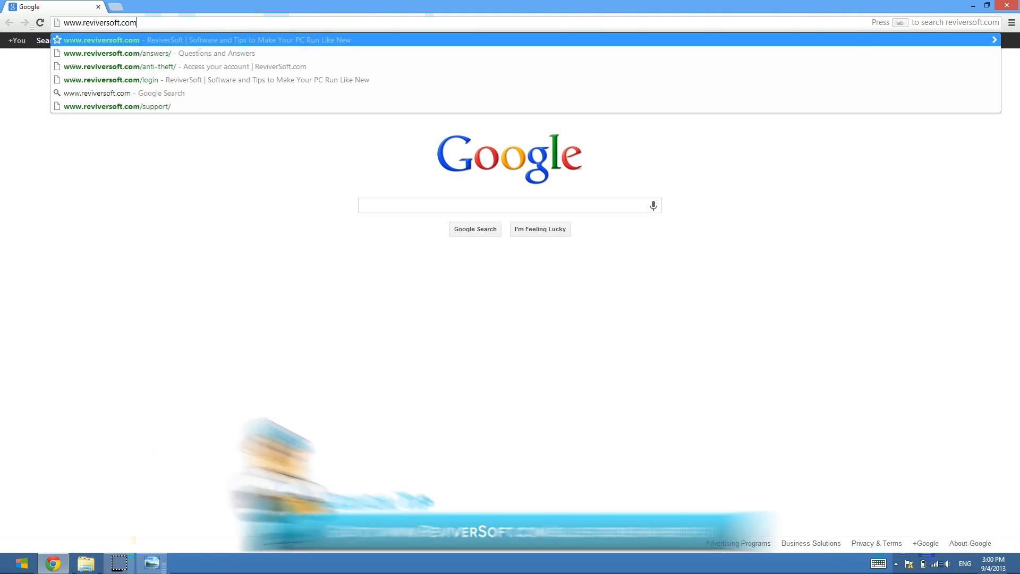
text(/b;l)
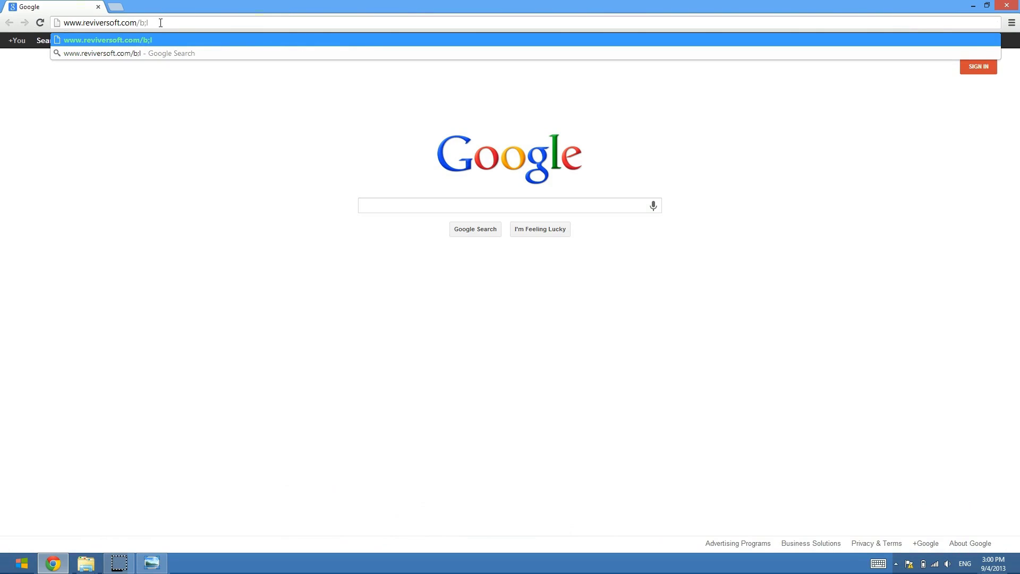
key(BackSpace)
key(BackSpace)
text(lue)
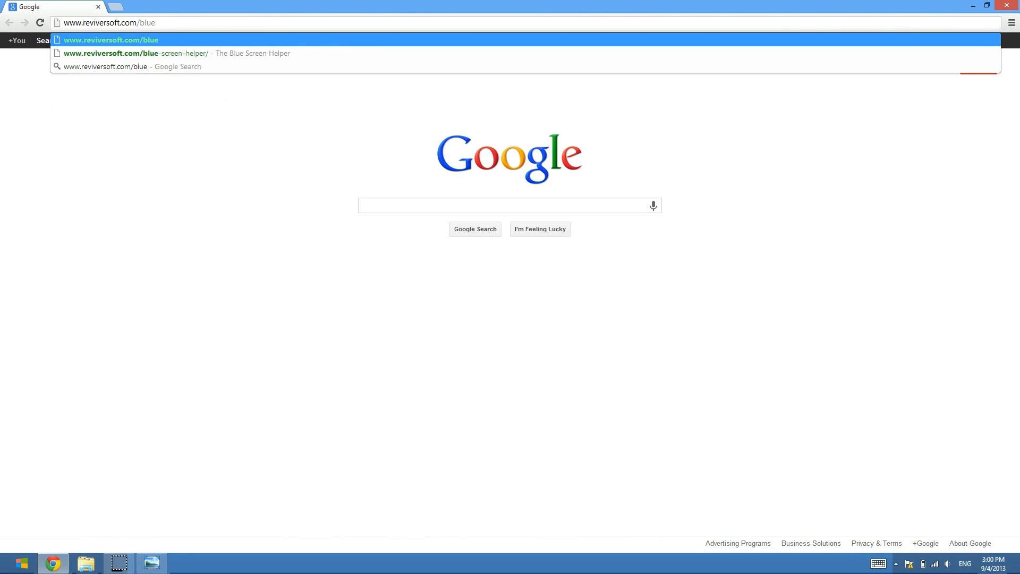
text(-scre)
key(Return)
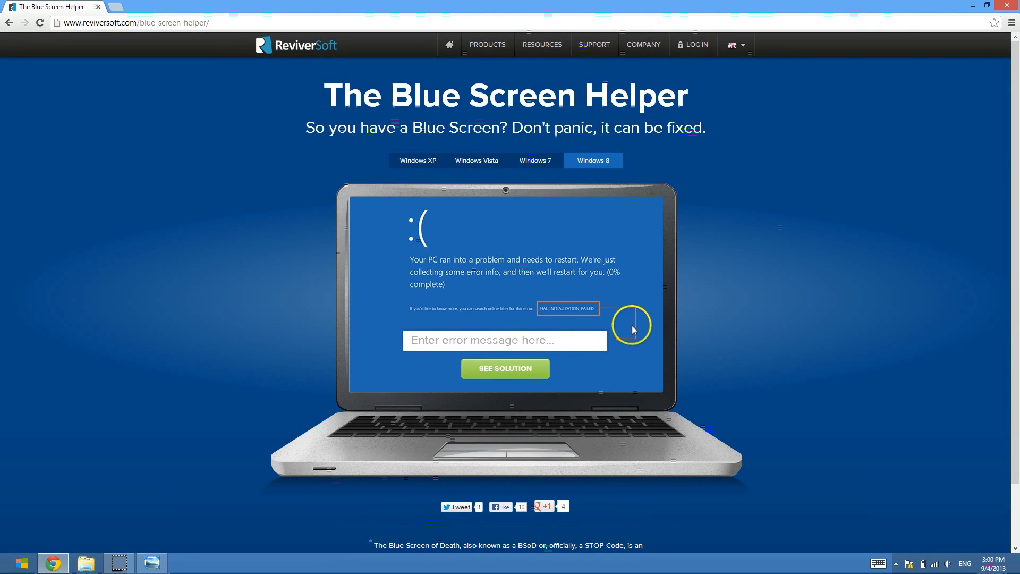
Step: Submit HAL_INITIALIZATION_FAILED from the error suggestions, opening its guide article in a new tab
click(562, 344)
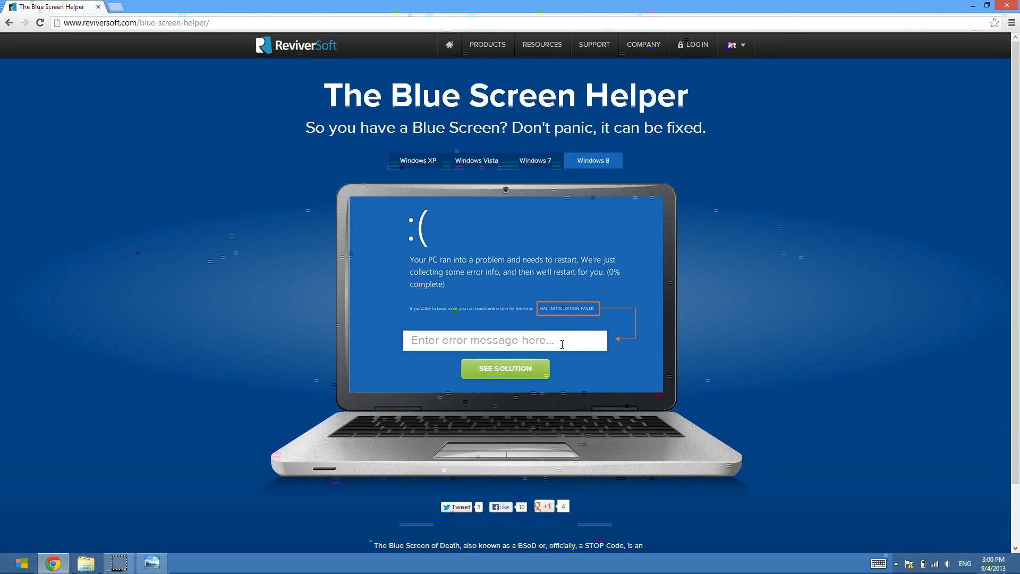
click(421, 164)
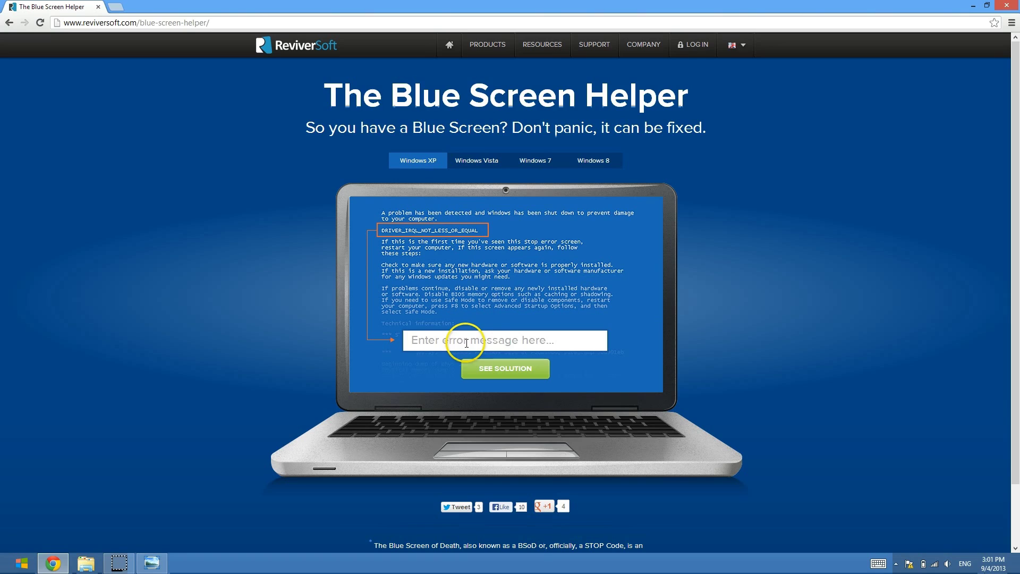
click(603, 165)
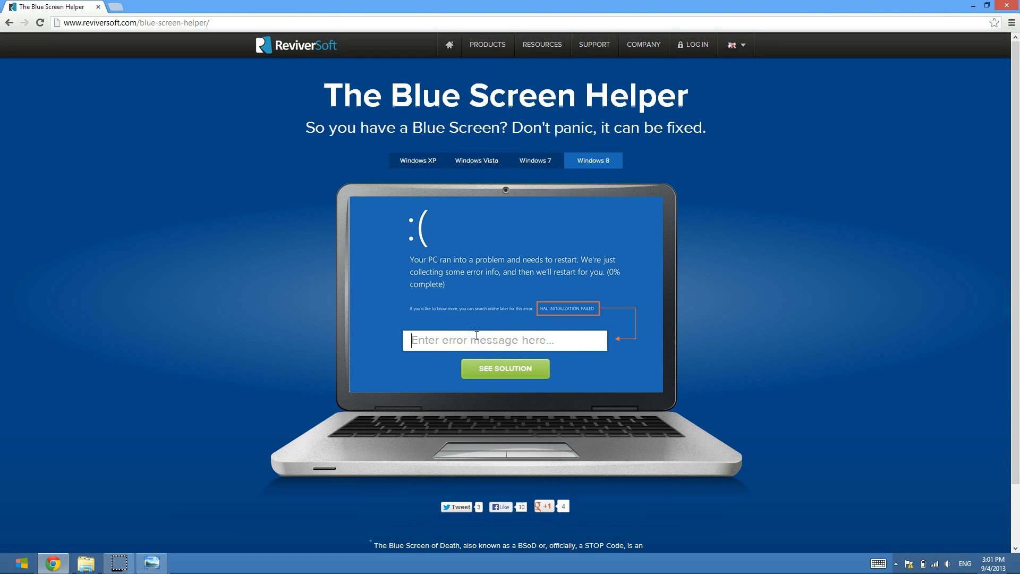
text(ha)
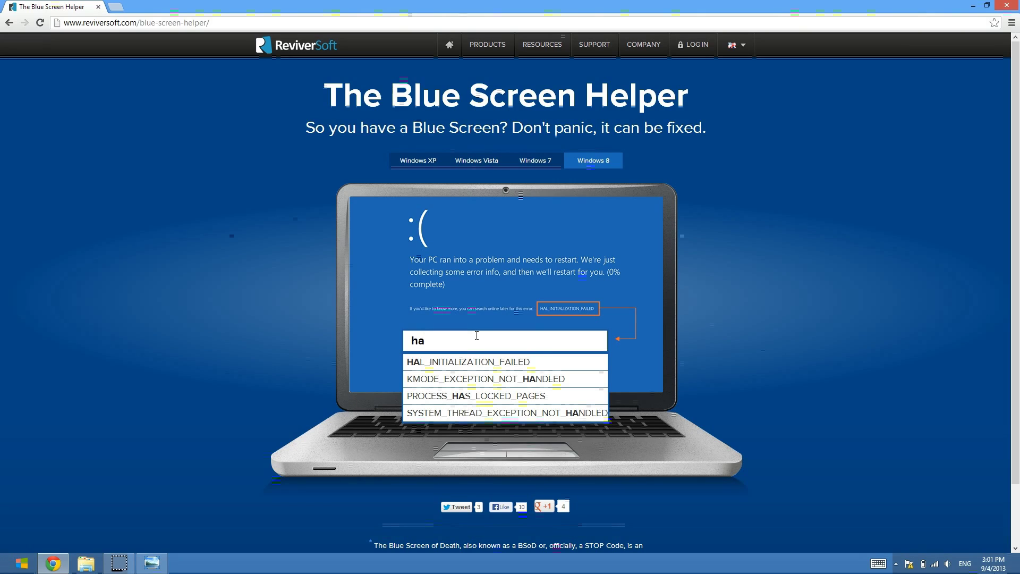
click(476, 335)
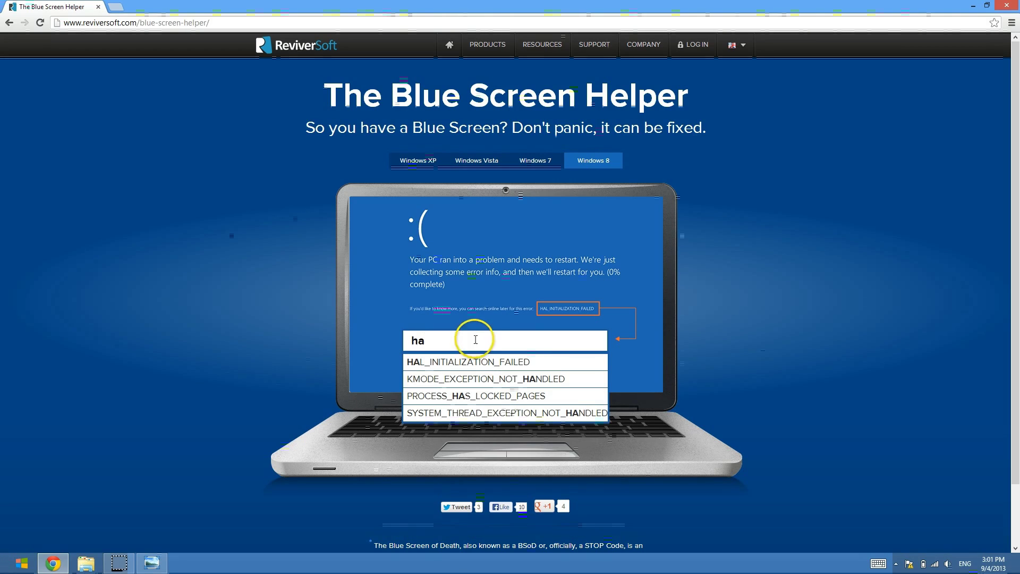
click(492, 369)
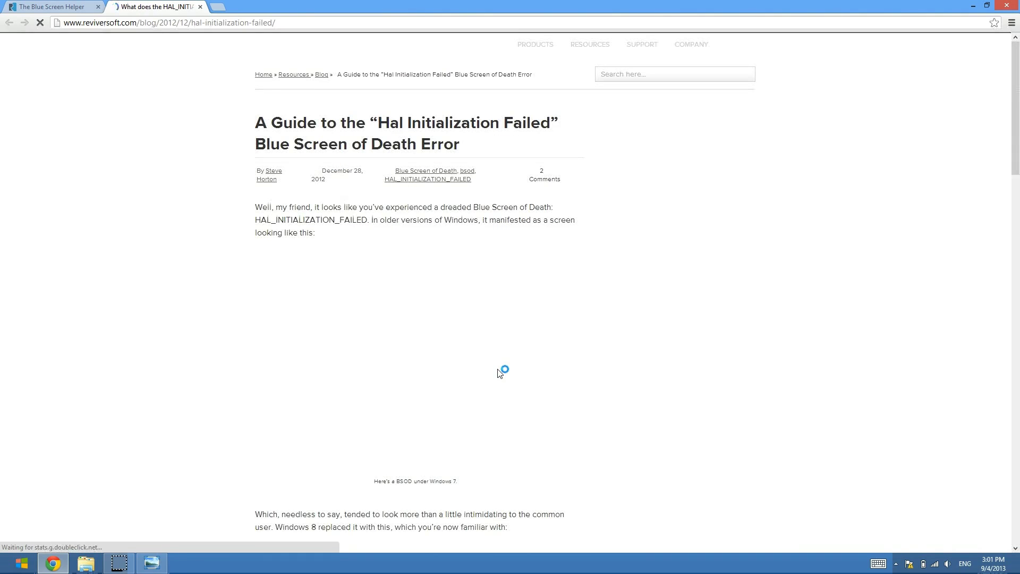
Step: Scroll the HAL_INITIALIZATION_FAILED article to its related guides and two Disqus reader comments
click(491, 302)
click(501, 246)
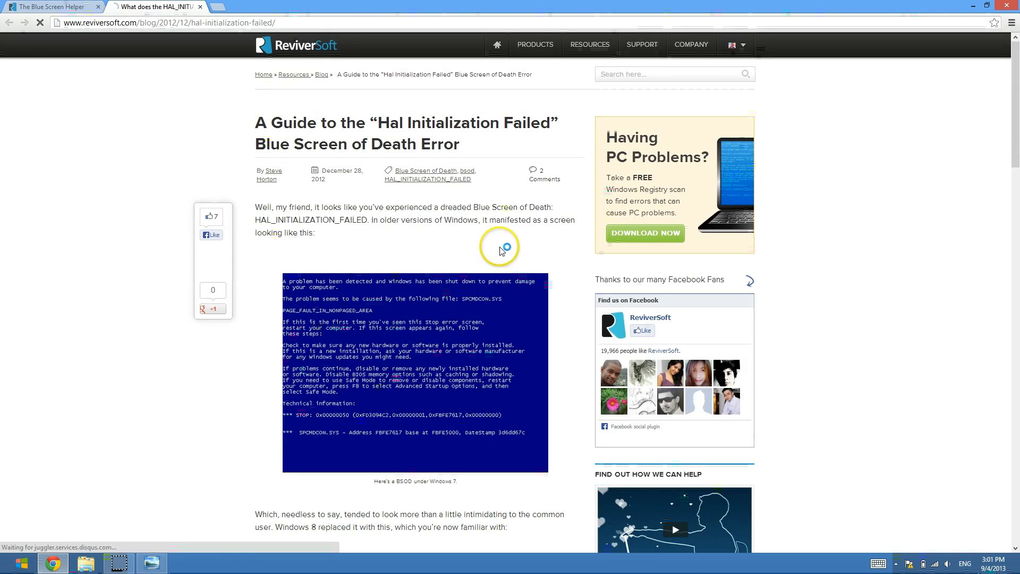
scroll(500, 240, down, 1)
scroll(500, 246, down, 2)
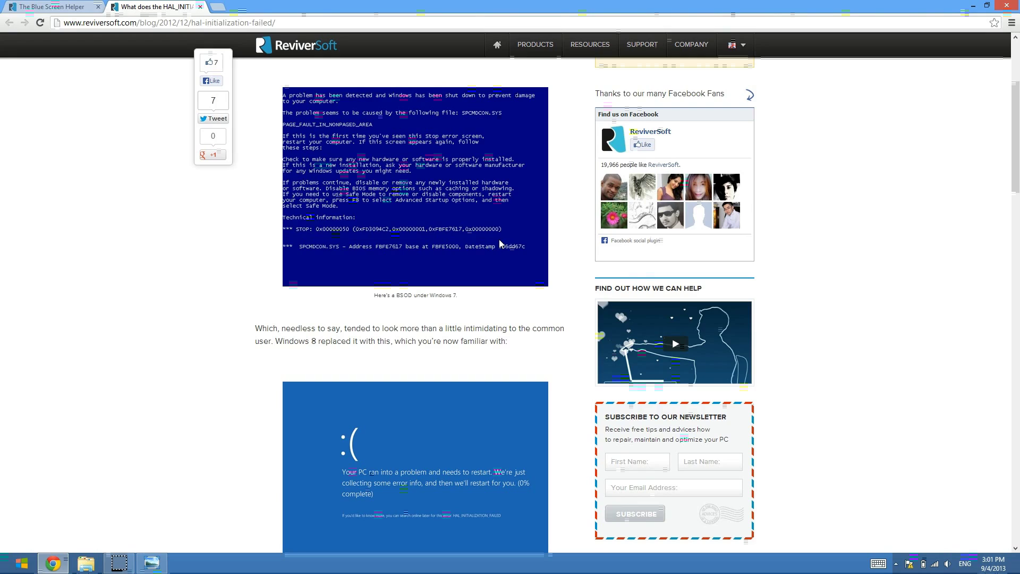
scroll(499, 239, down, 2)
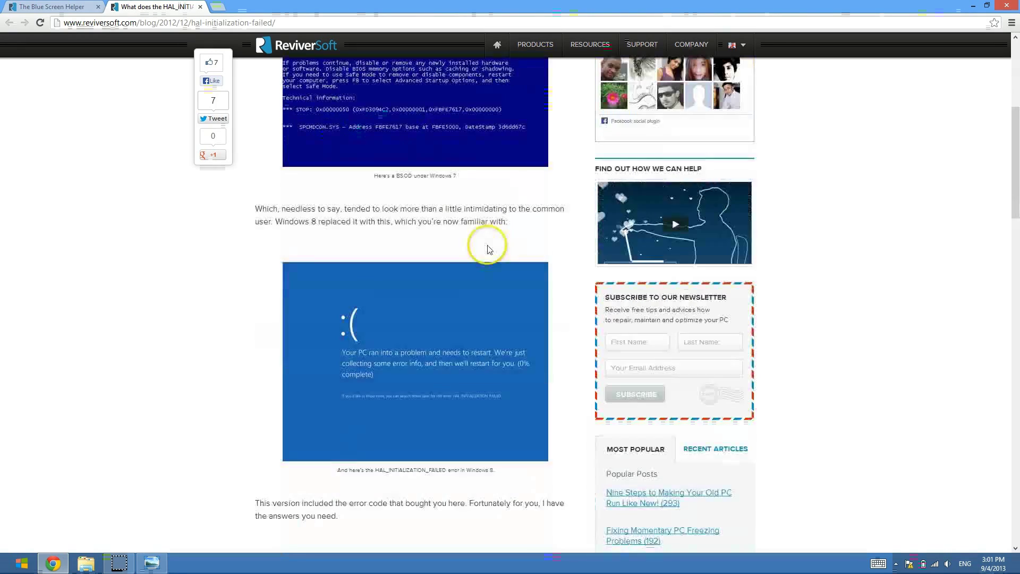
scroll(484, 244, down, 3)
scroll(473, 200, down, 5)
scroll(479, 267, down, 10)
scroll(478, 268, down, 1)
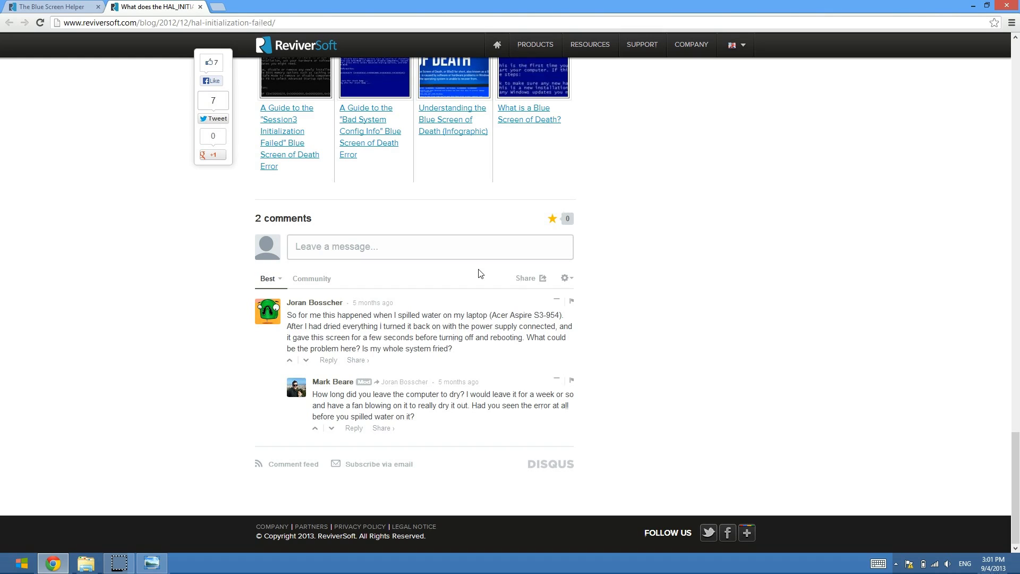
click(119, 563)
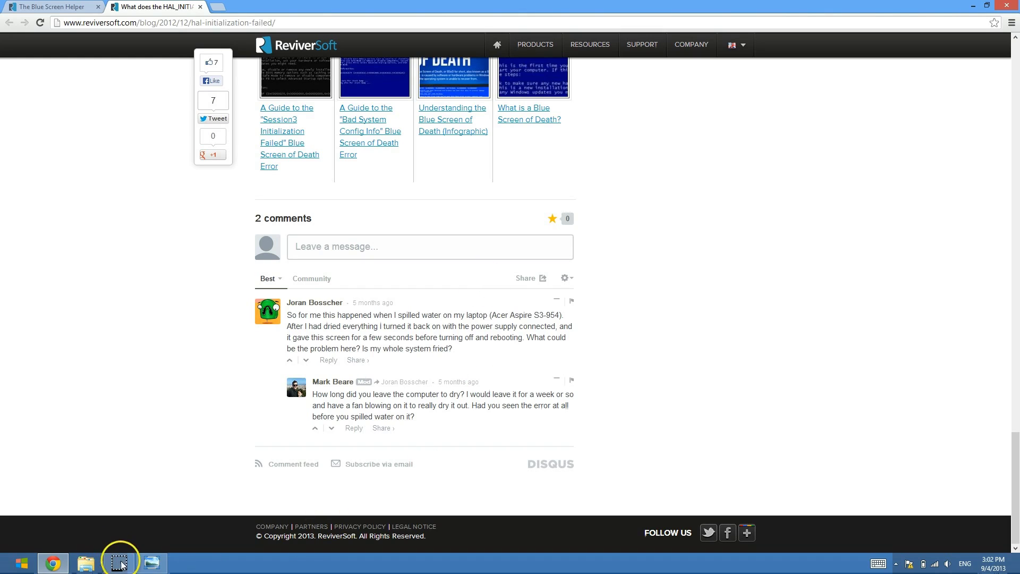